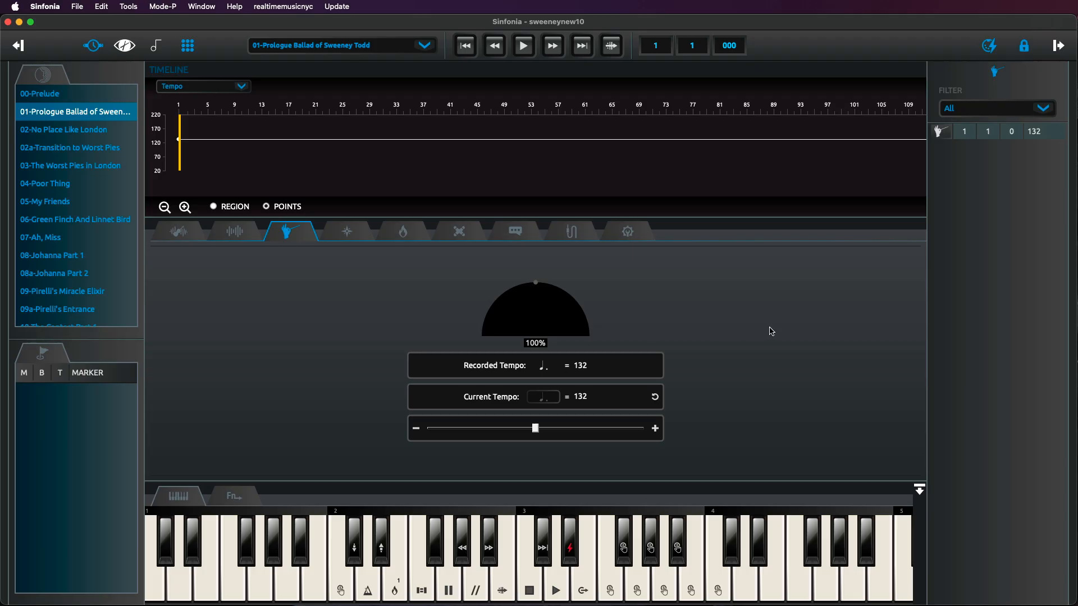
- Unlock the song for event editing
left_click(1025, 46)
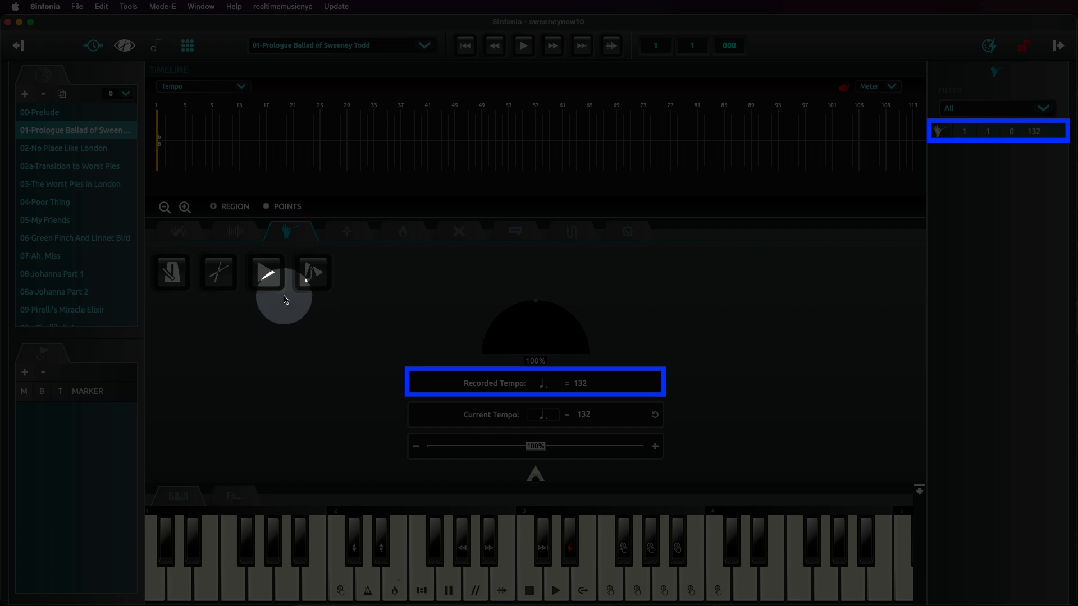
left_click(284, 207)
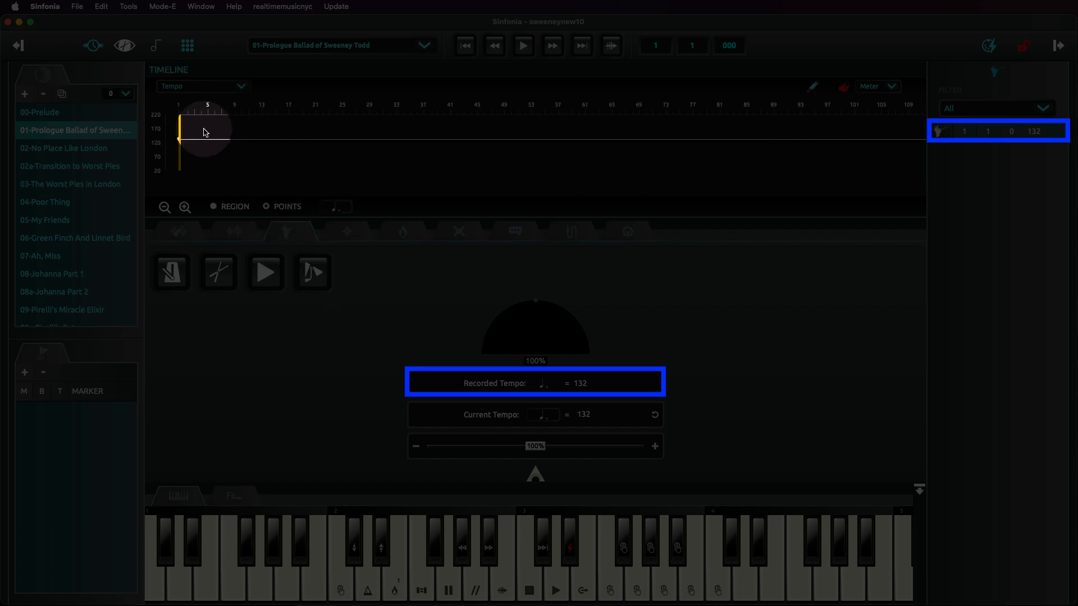
left_click_drag(203, 130, 164, 148)
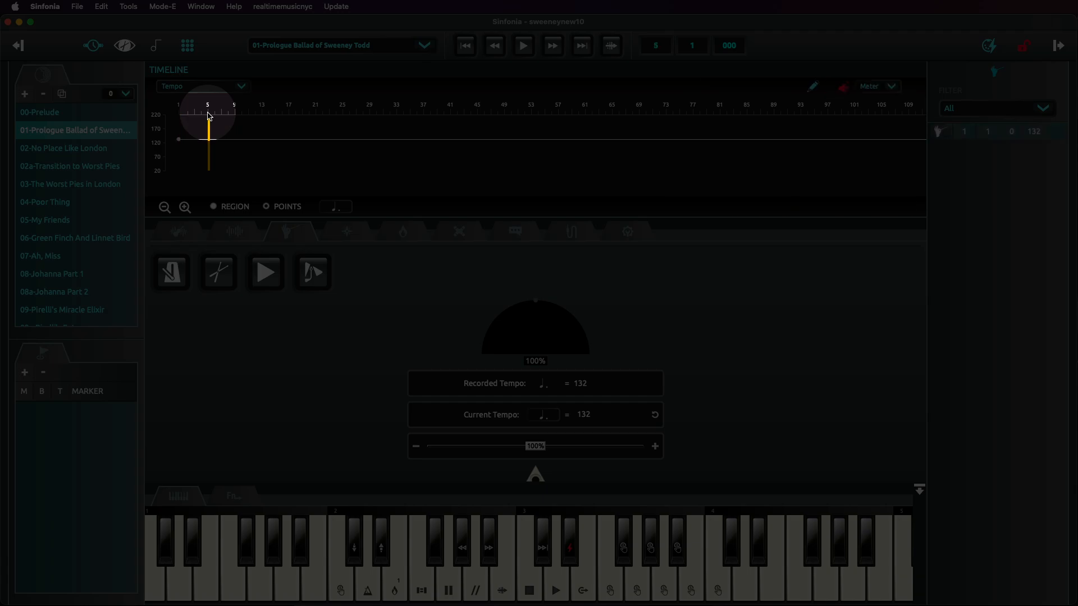
- Insert a metronome event at bar 5 and return to the start of the song
left_click(208, 116)
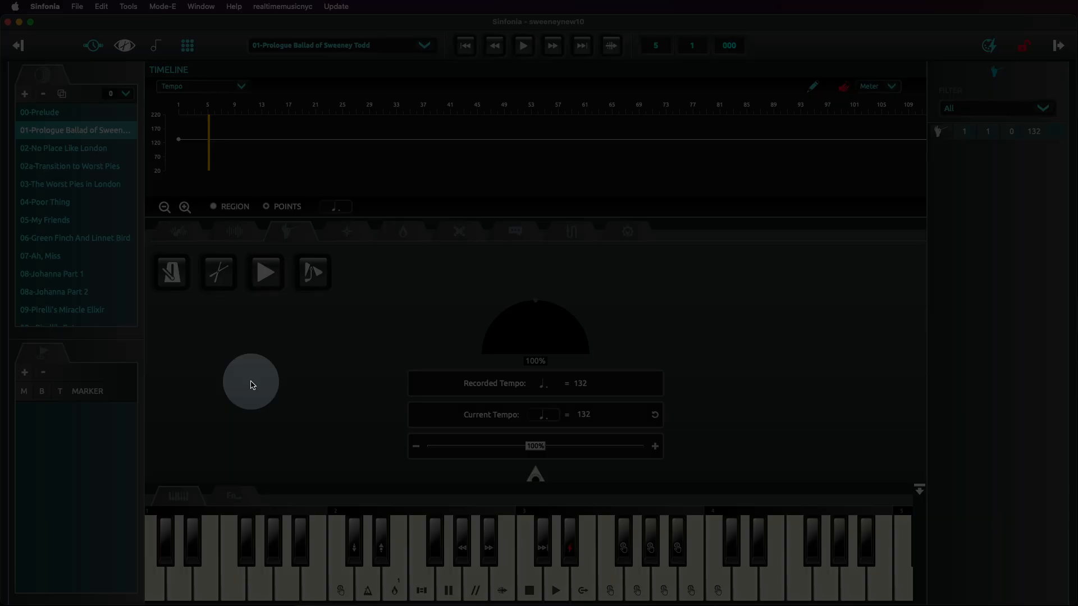
left_click(171, 272)
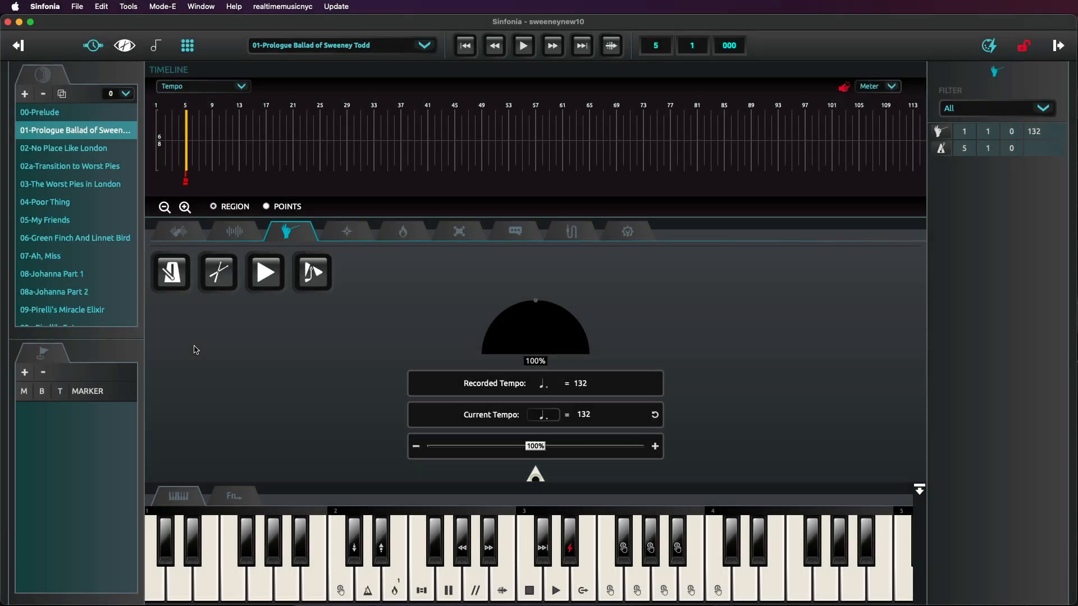
left_click(465, 45)
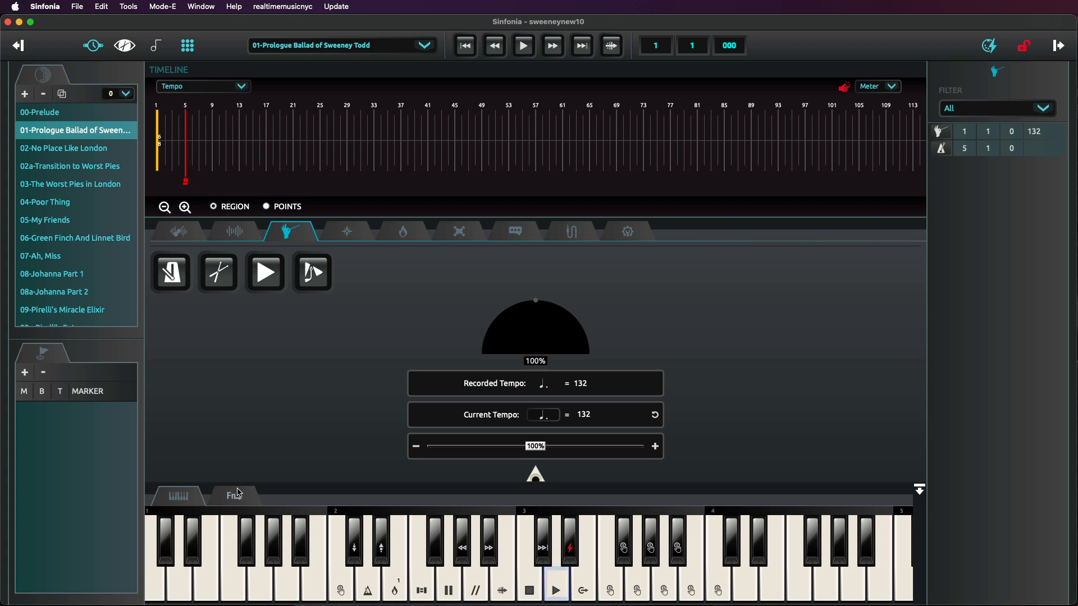
- Show the rhythm track and collapse the on-screen keyboard
left_click(235, 496)
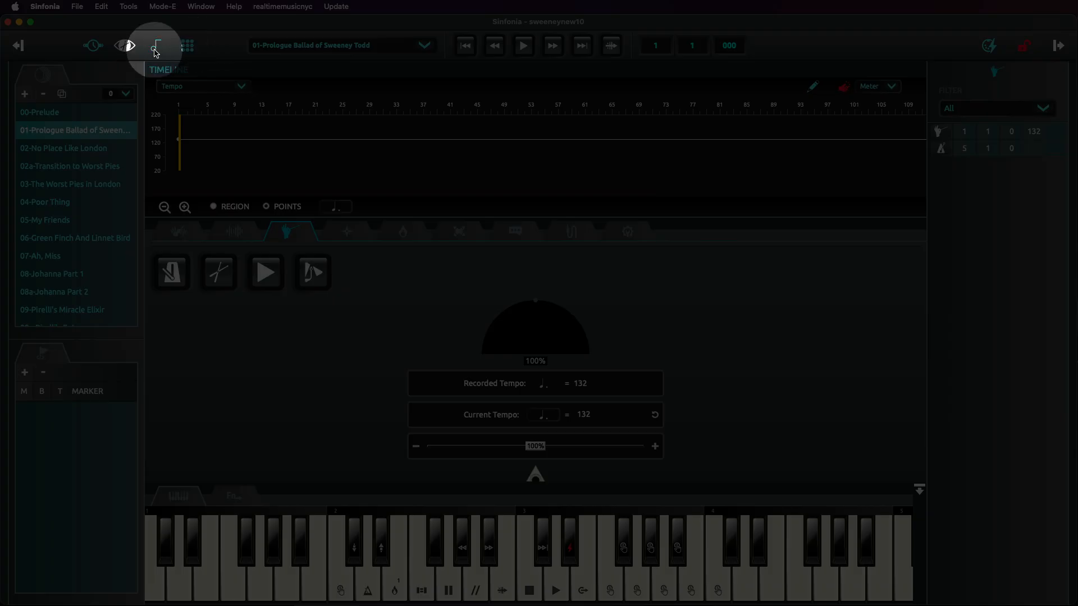
left_click(155, 51)
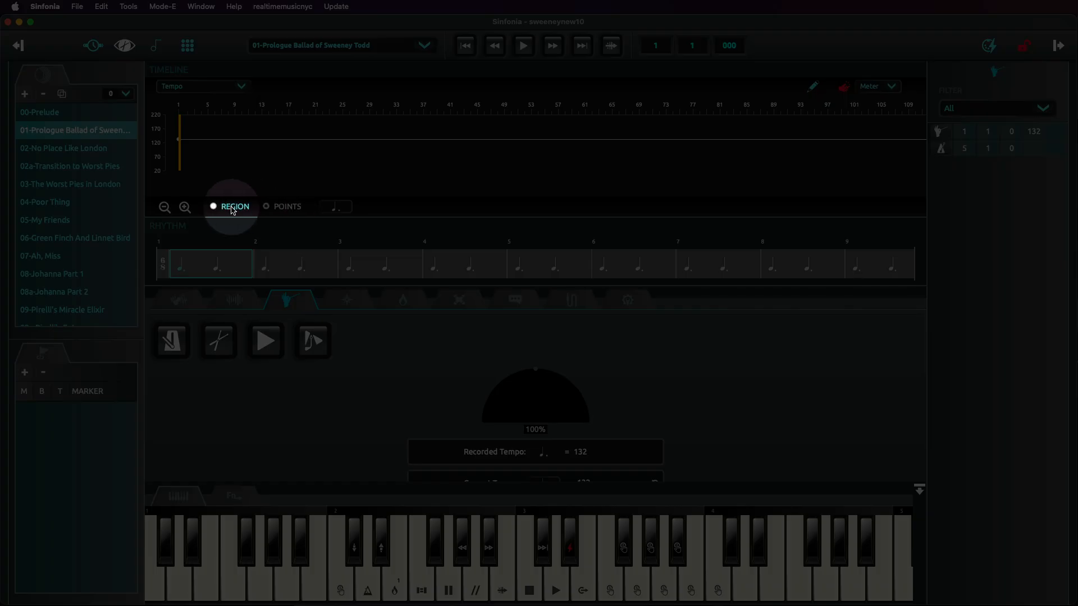
left_click(240, 207)
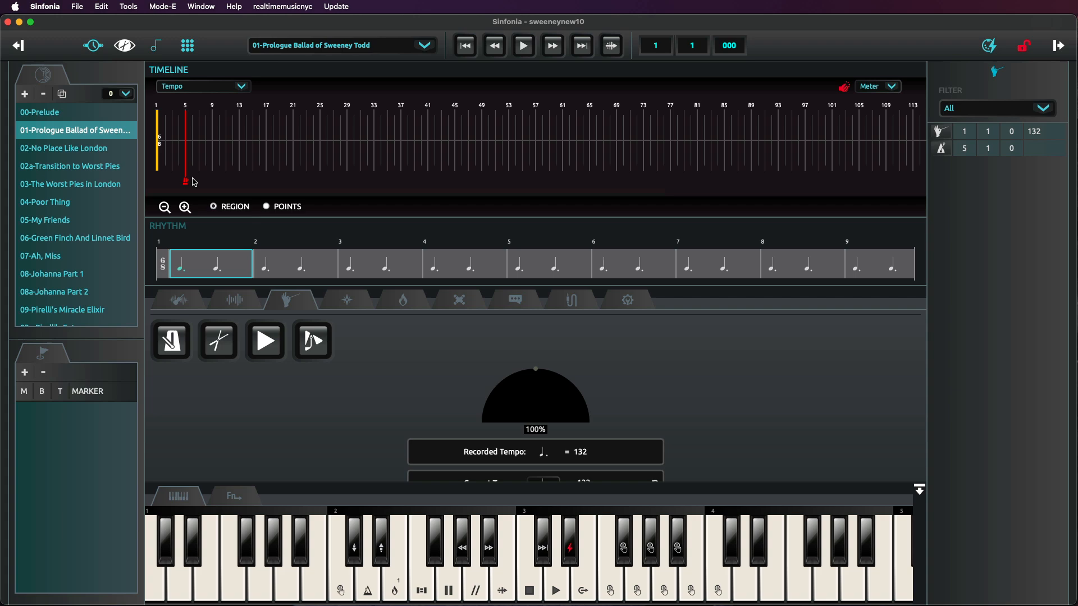
left_click(398, 363)
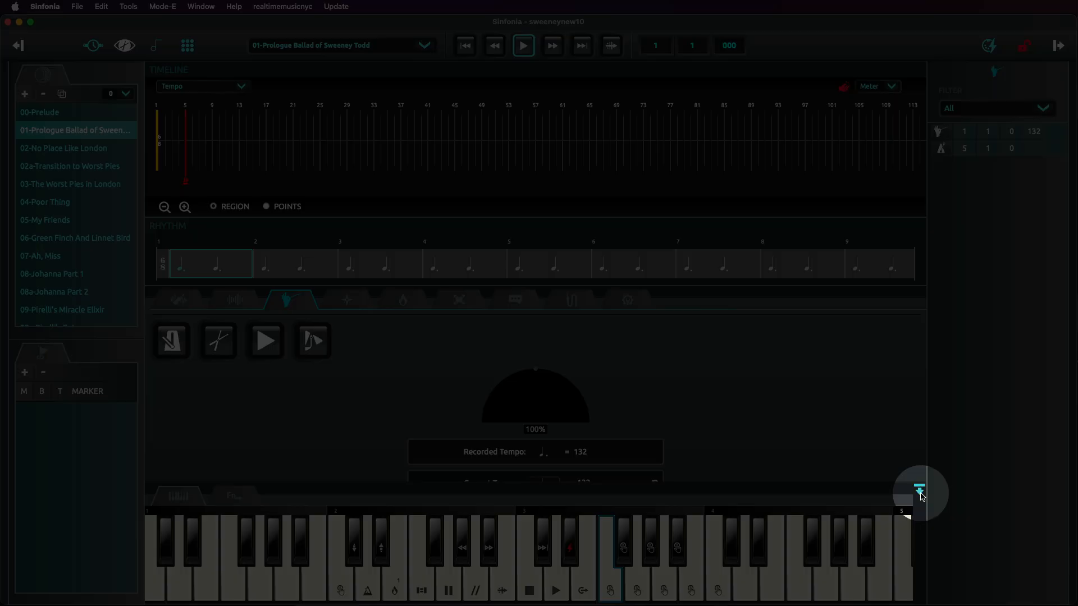
left_click(919, 492)
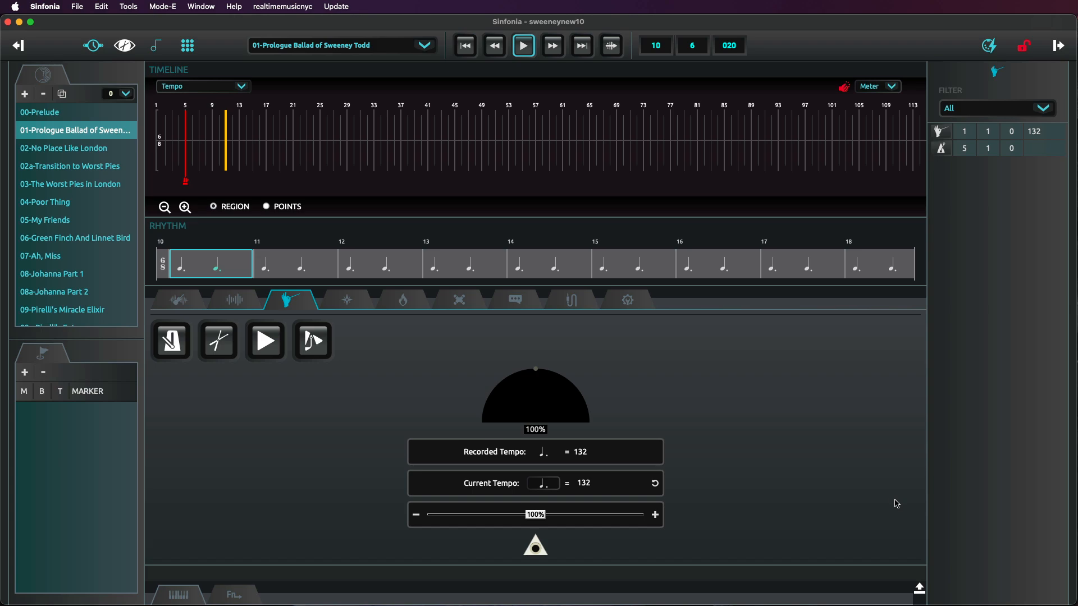
- Delete the metronome event at bar 5 and return to the song start
left_click(185, 180)
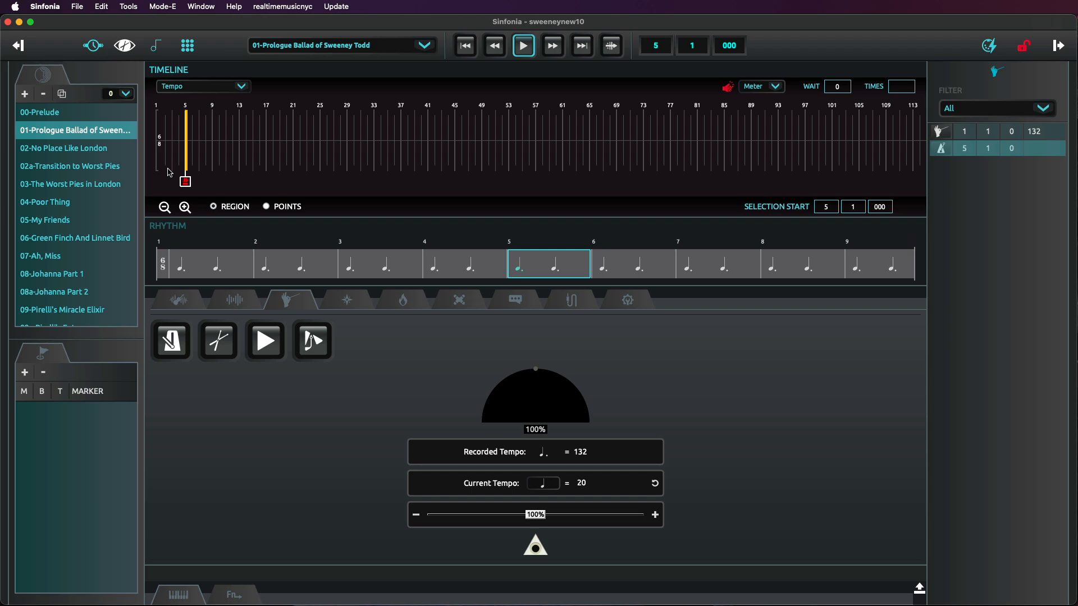
key("Delete")
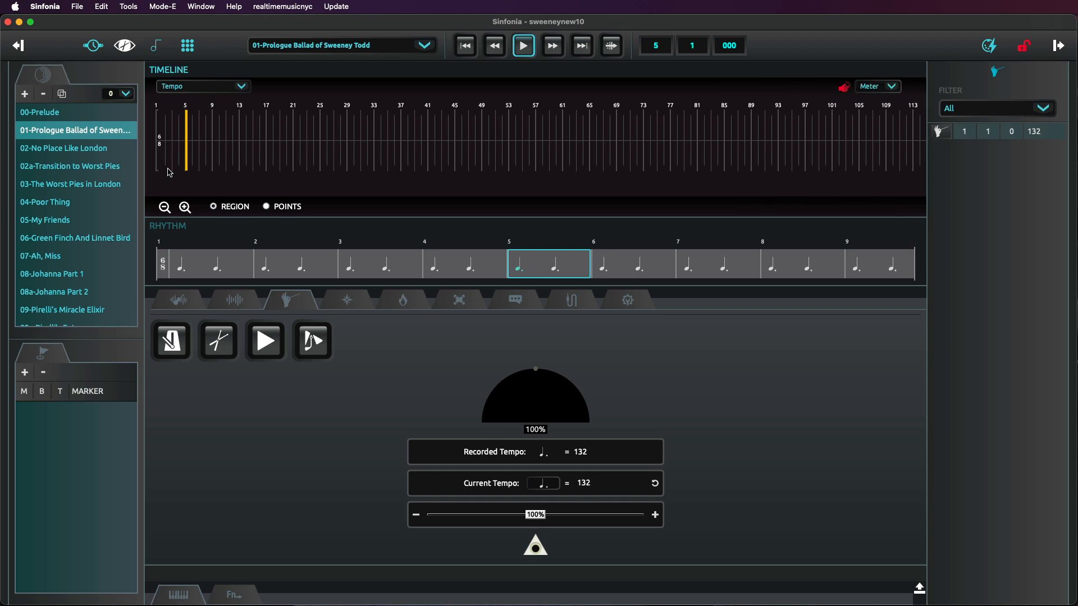
left_click(468, 49)
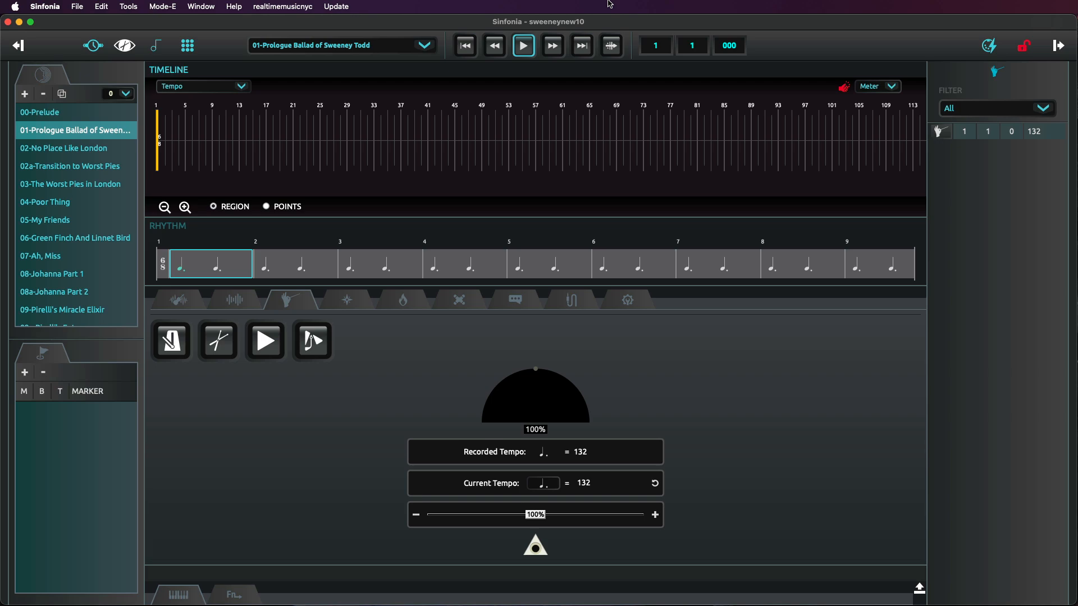
- Play the song from the start and stop playback
key("space")
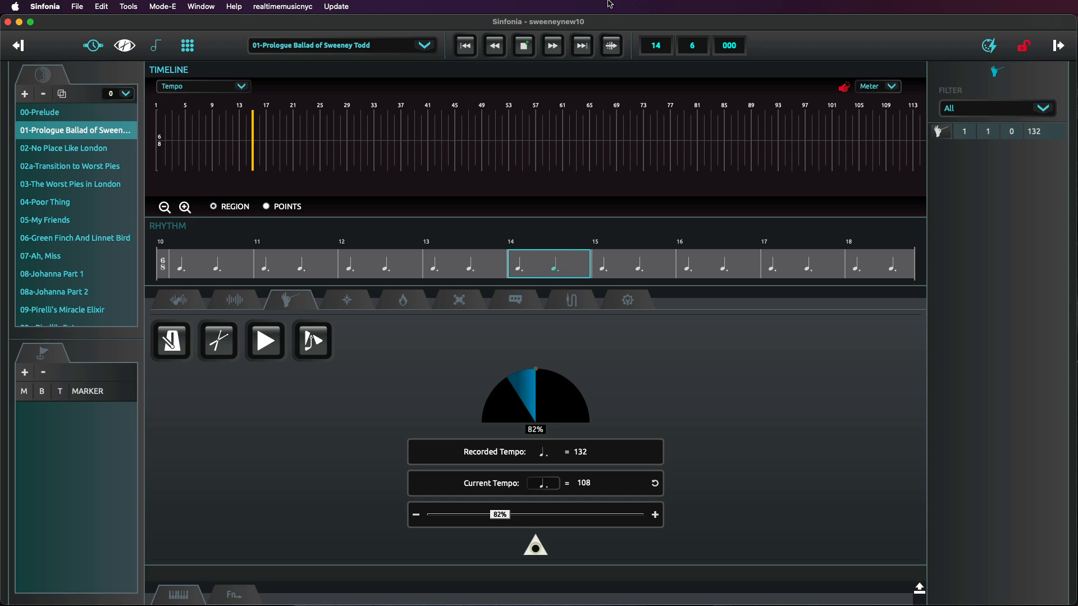
left_click(523, 45)
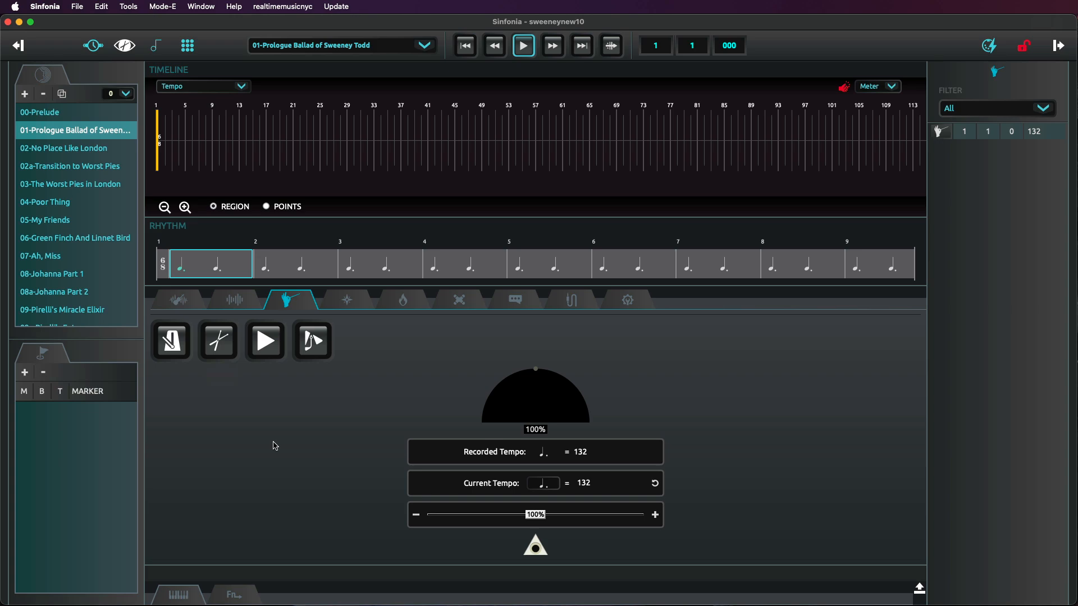
- Open Preferences and review the Click audio output and volume settings
left_click(47, 4)
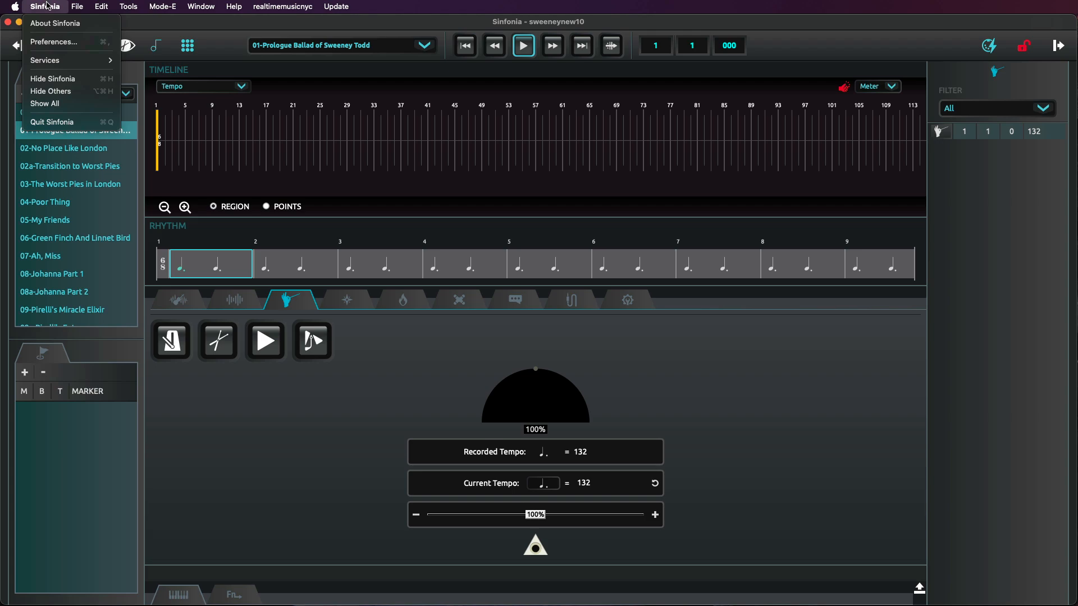
mouse_move(137, 5)
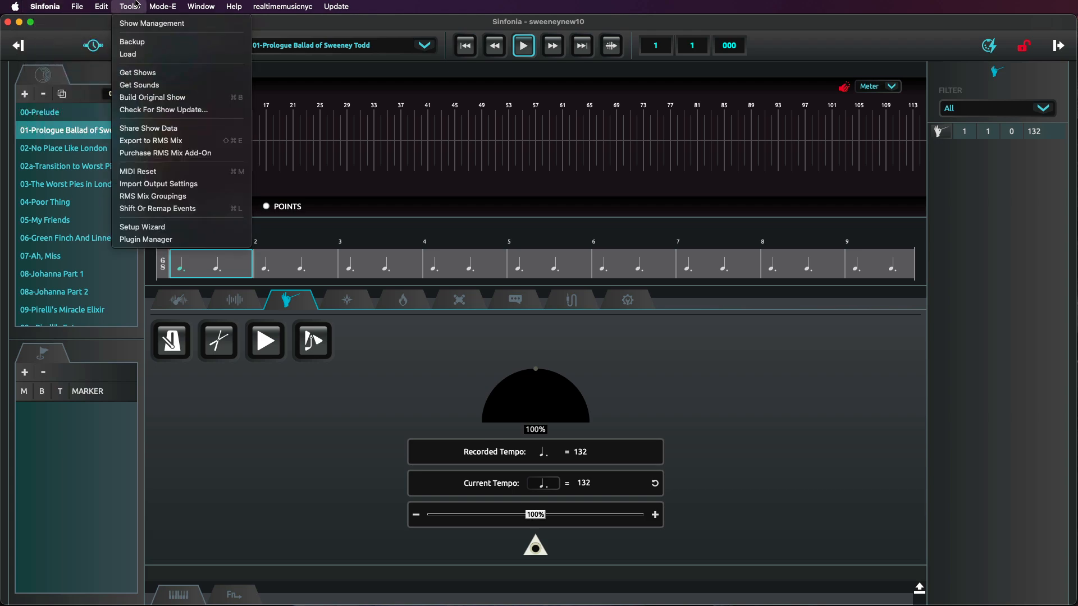
mouse_move(46, 5)
left_click(48, 41)
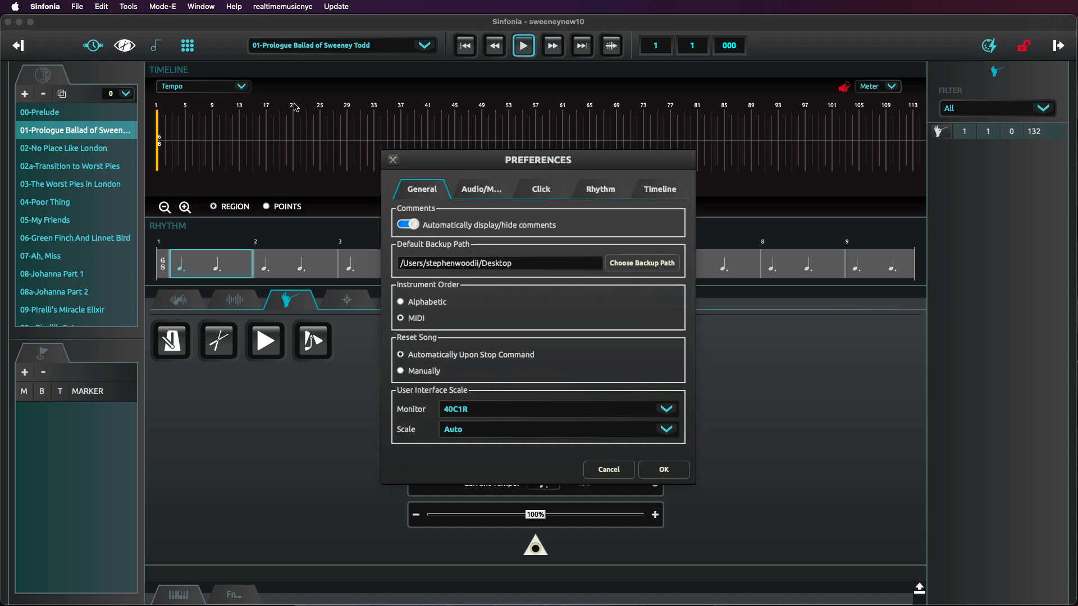
left_click(536, 191)
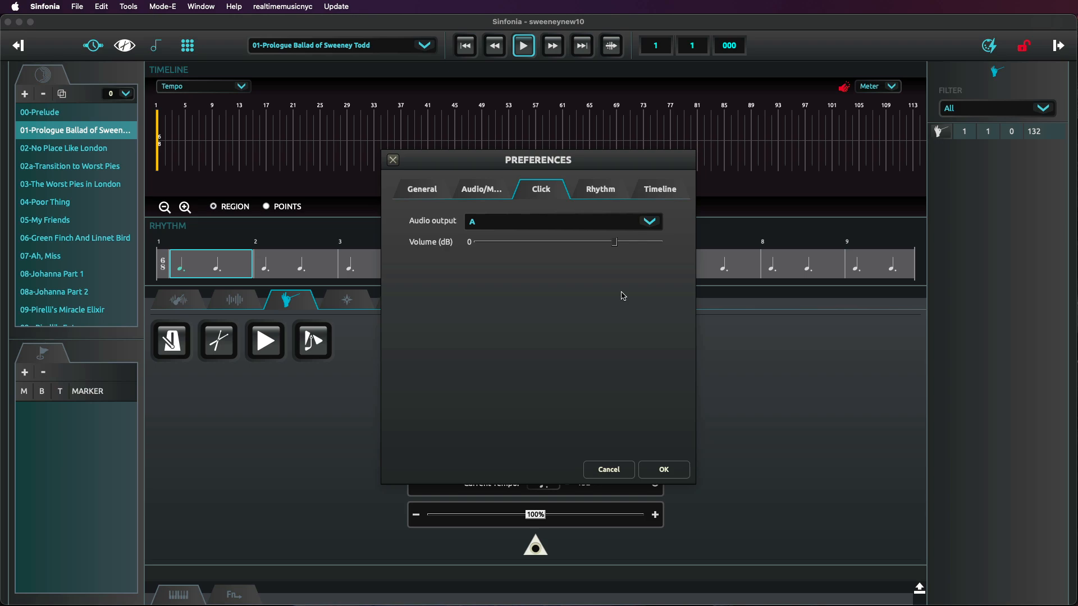
left_click(648, 224)
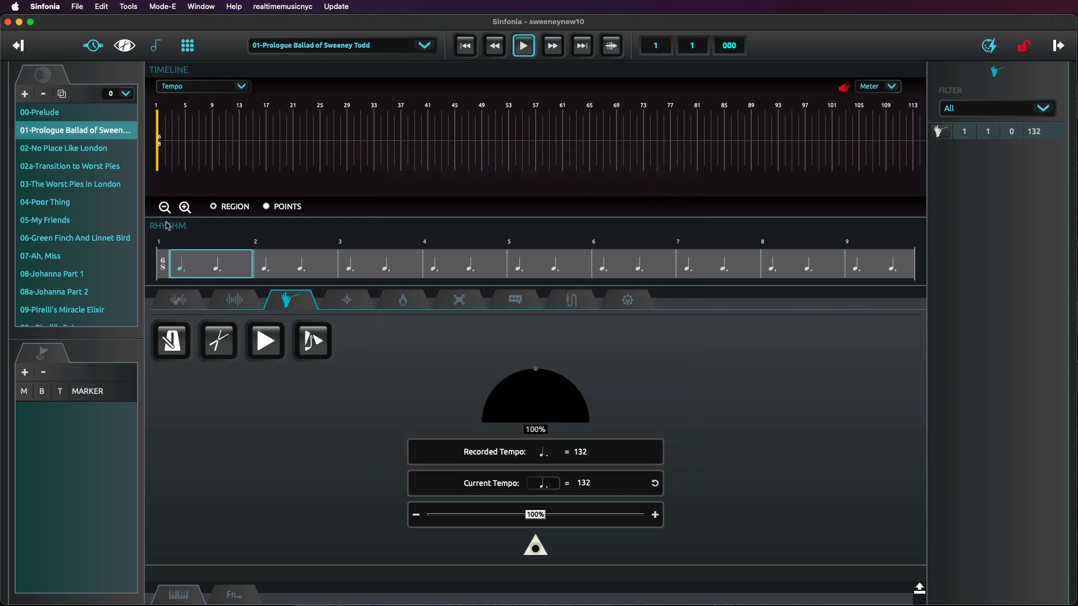
left_click(185, 208)
left_click(184, 207)
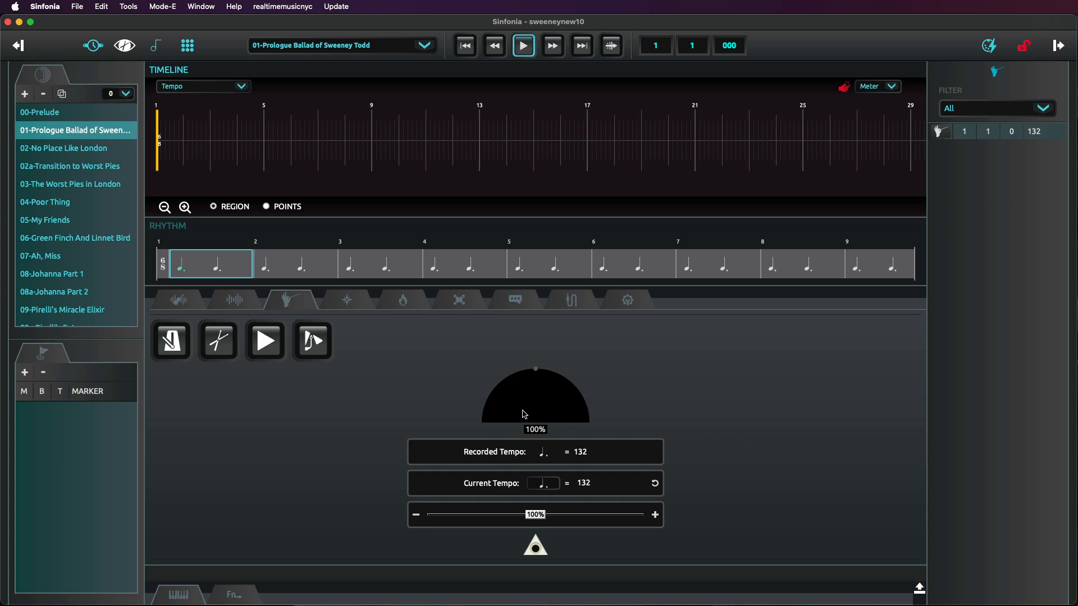
left_click(225, 350)
left_click_drag(283, 194, 215, 203)
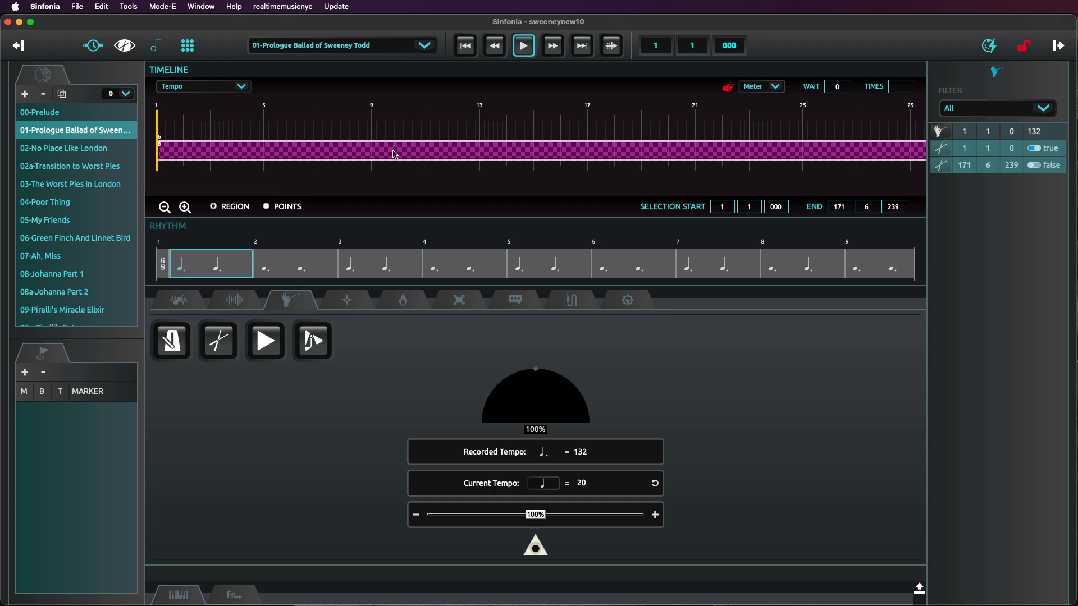
key("Delete")
- Add a click region spanning bars 2 to 4 and play it back from the start
left_click_drag(183, 141, 237, 143)
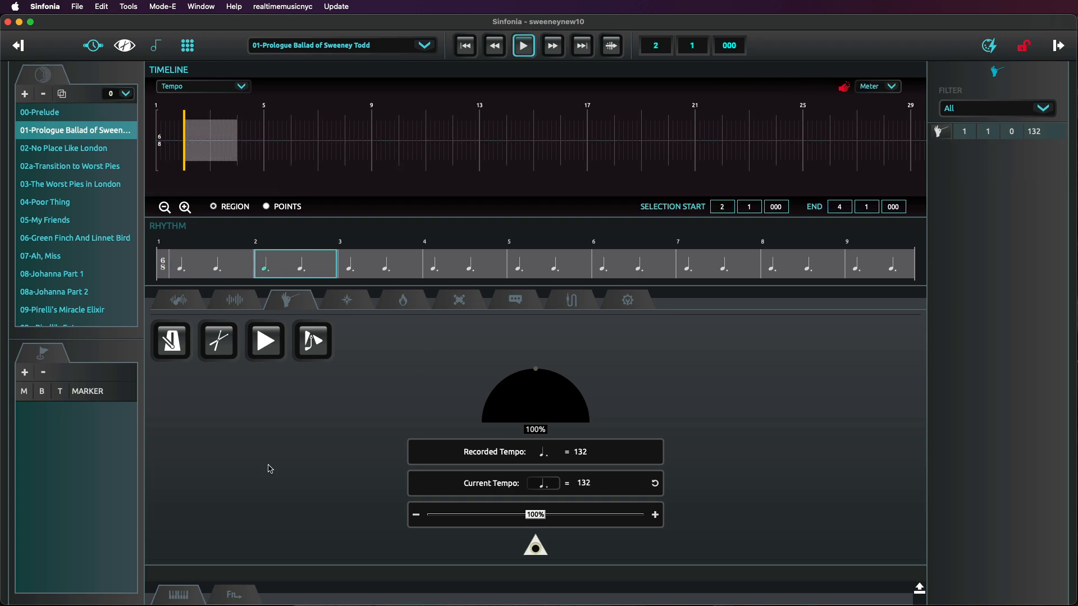
left_click(219, 341)
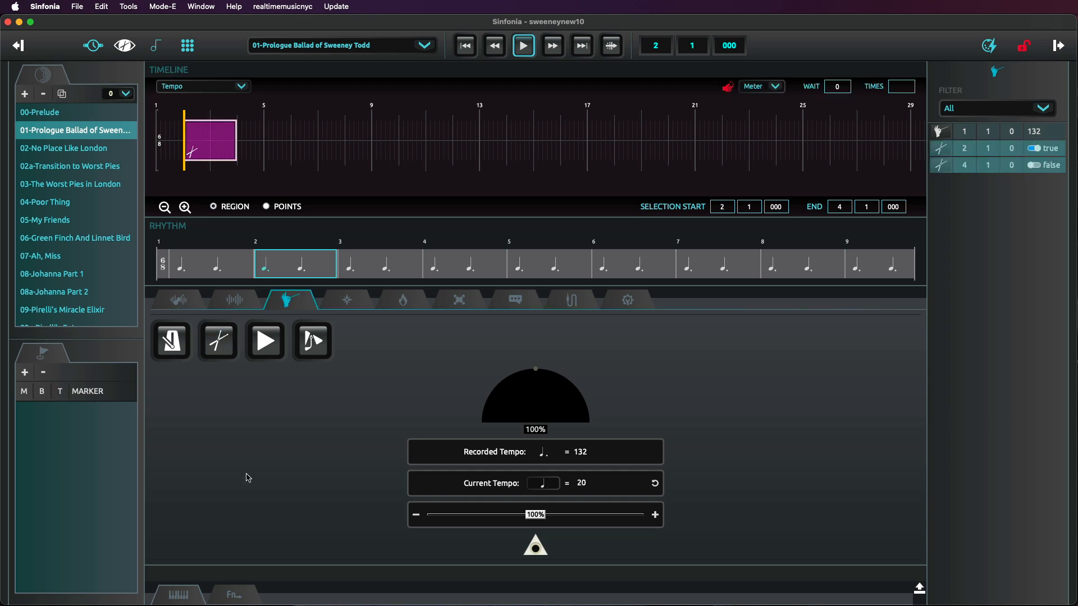
left_click(475, 49)
left_click(518, 47)
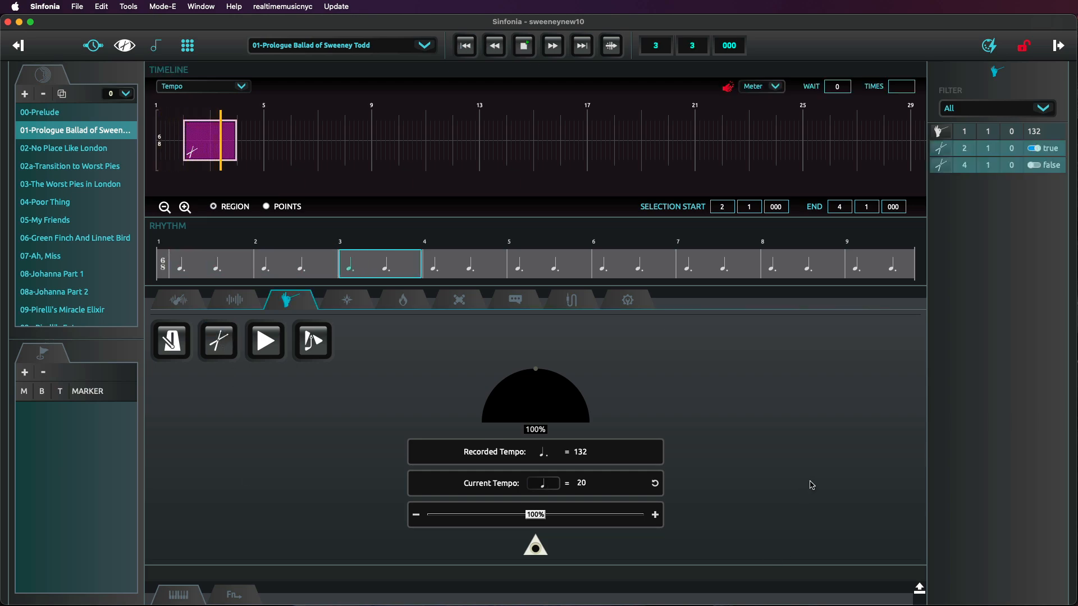
left_click(524, 47)
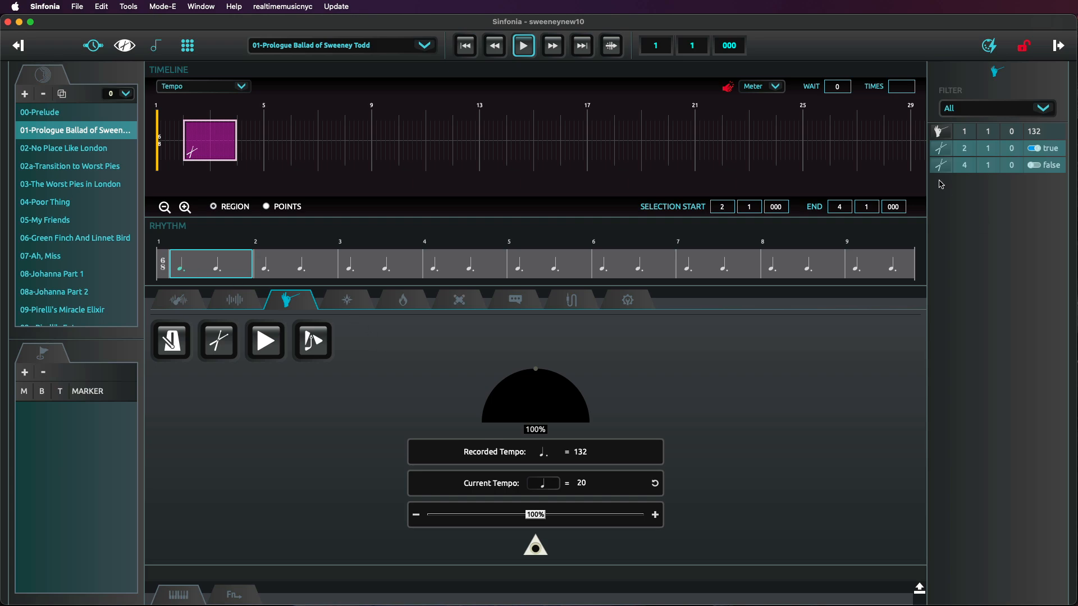
- Inspect the click event's settings, then delete the click region and return to the start
left_click(942, 149)
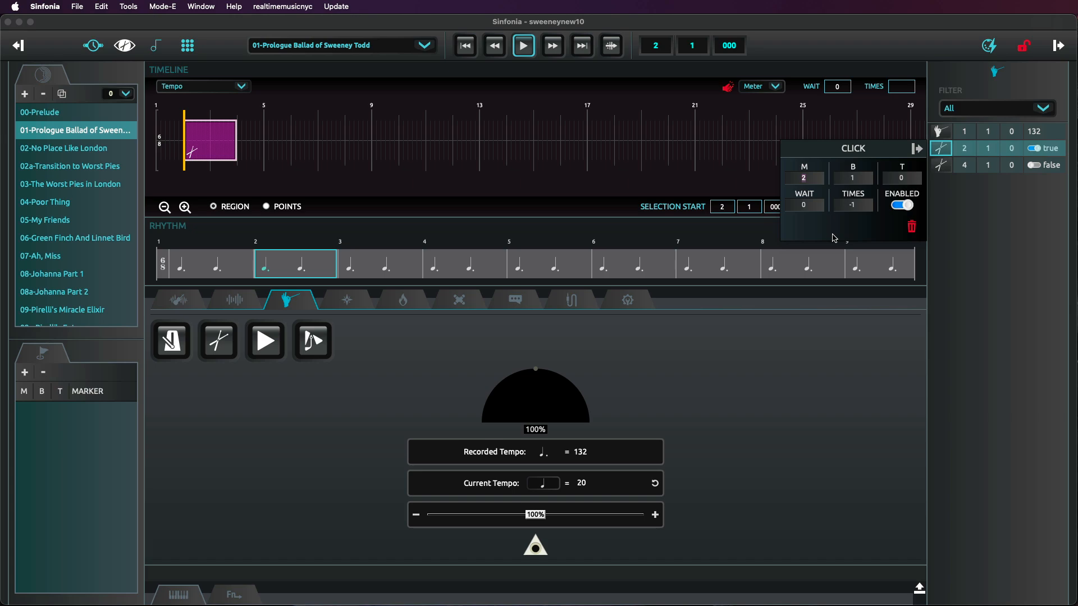
left_click(917, 150)
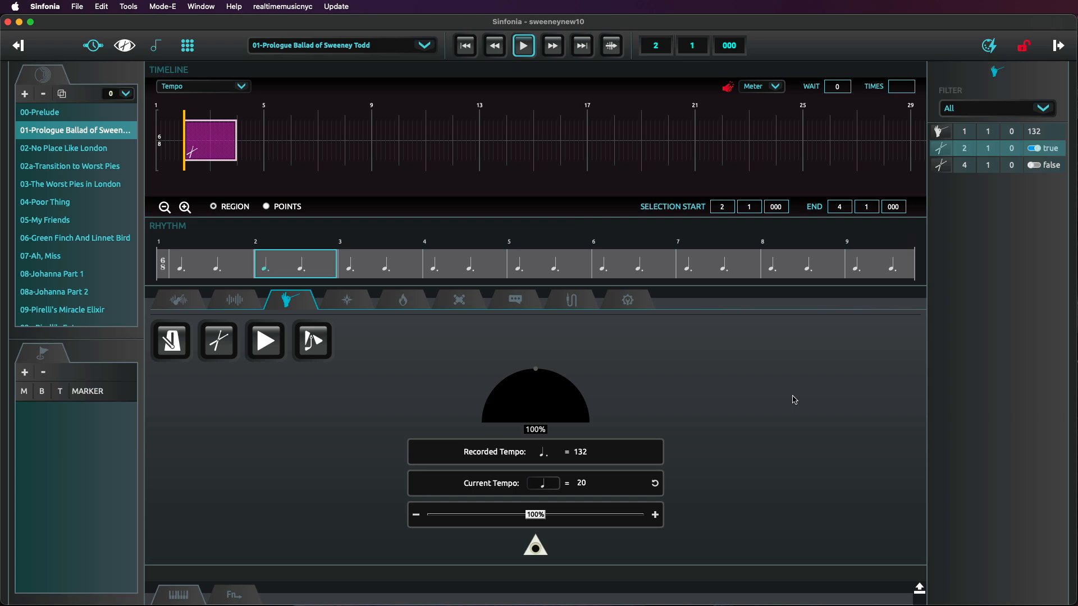
left_click(200, 144)
key("Delete")
key("Home")
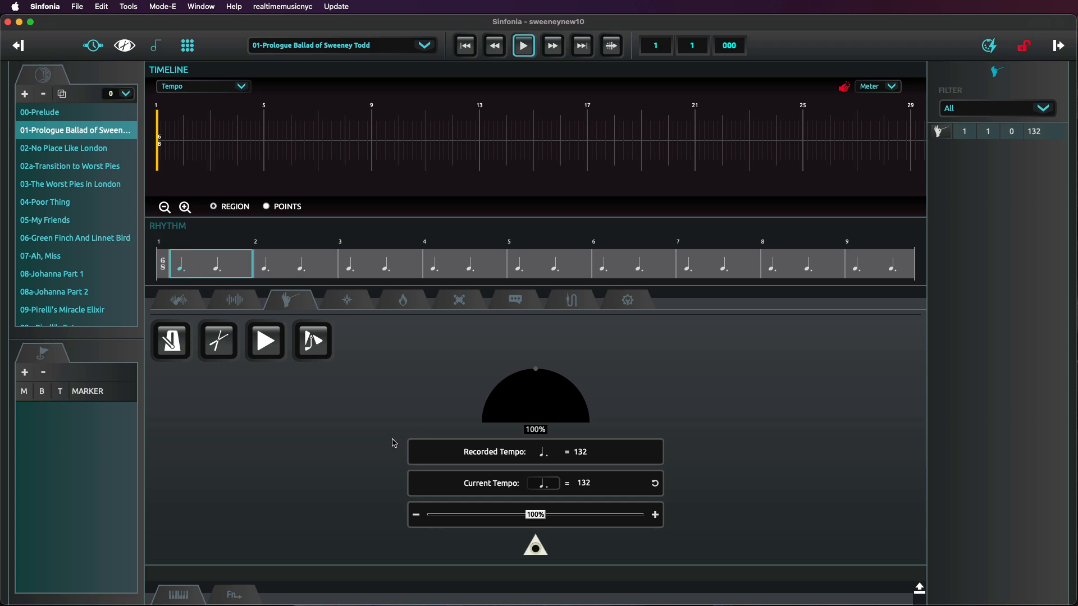
- Add a Play event at bar 5 and play the song from the start
left_click(381, 425)
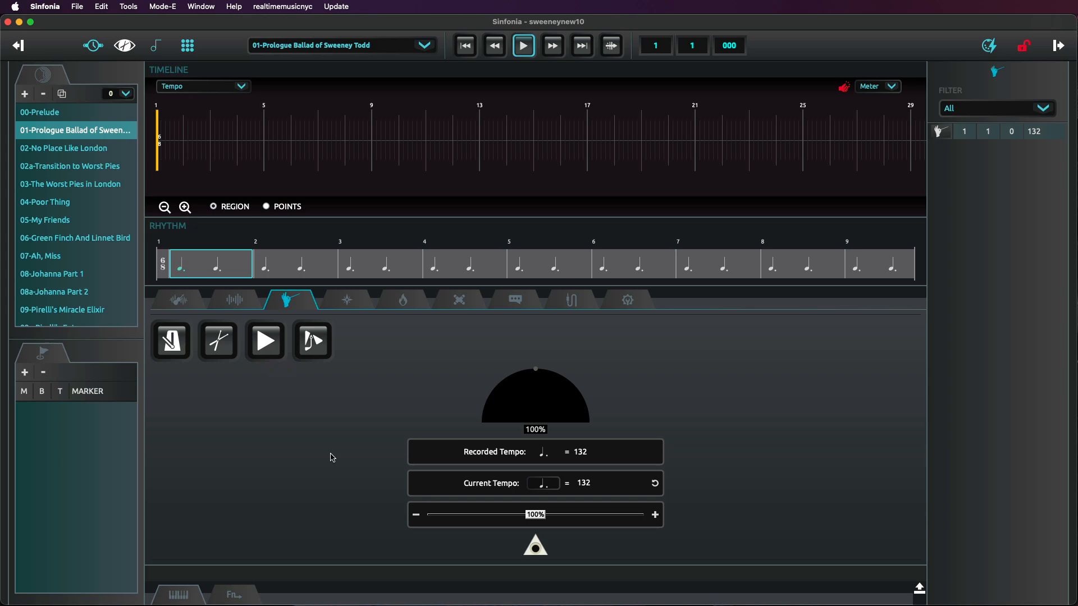
left_click(265, 125)
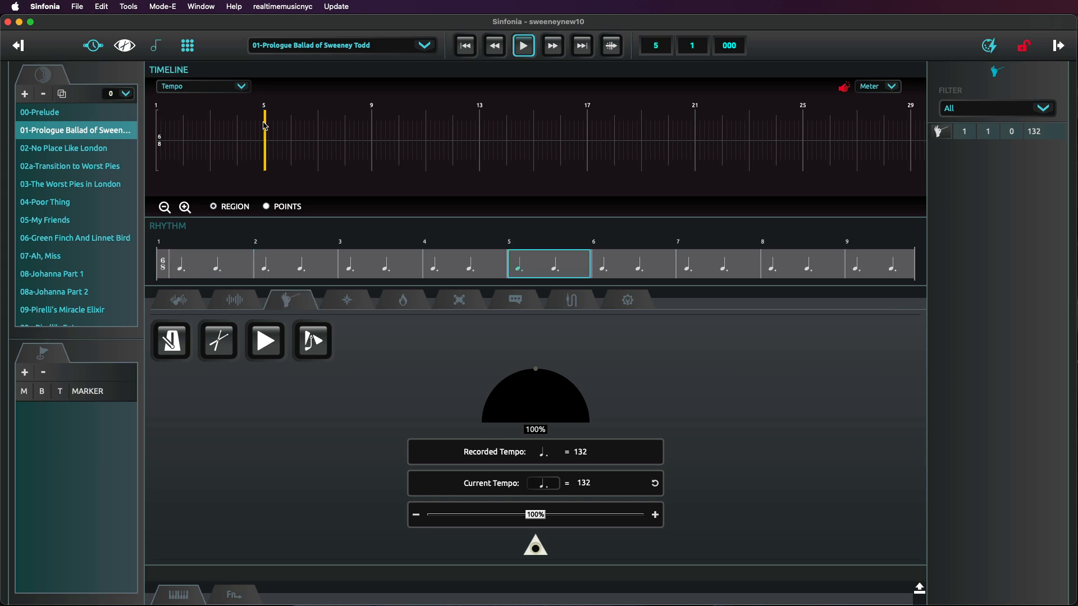
left_click(268, 348)
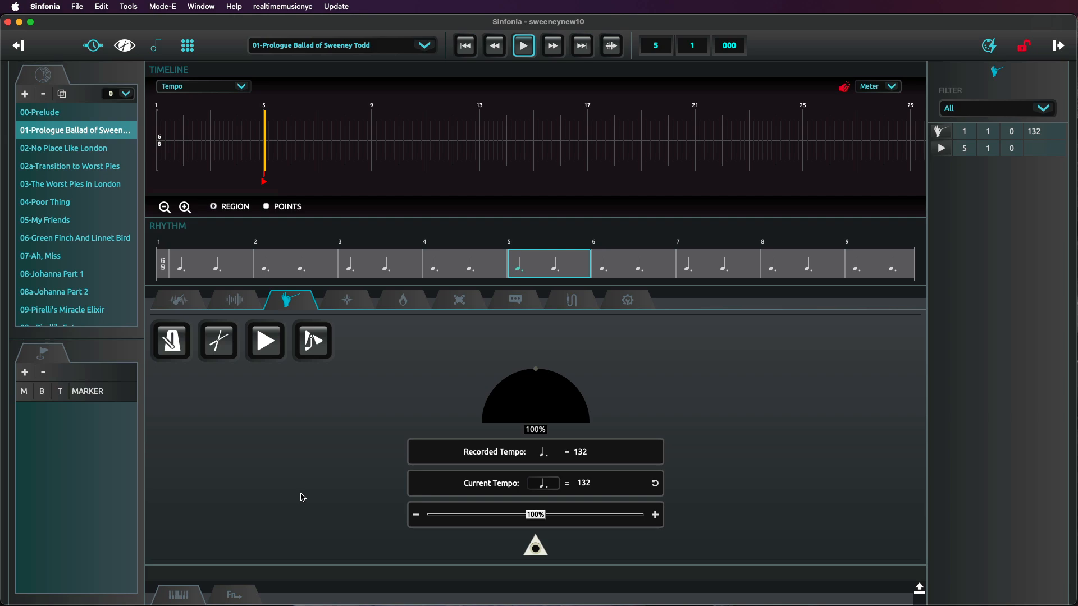
left_click(469, 49)
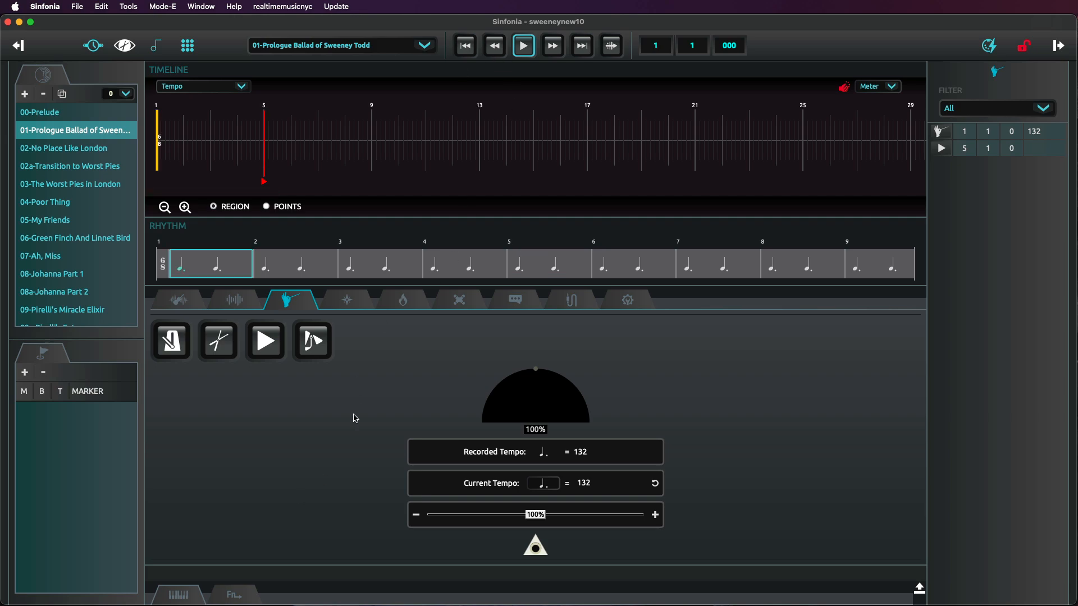
key("space")
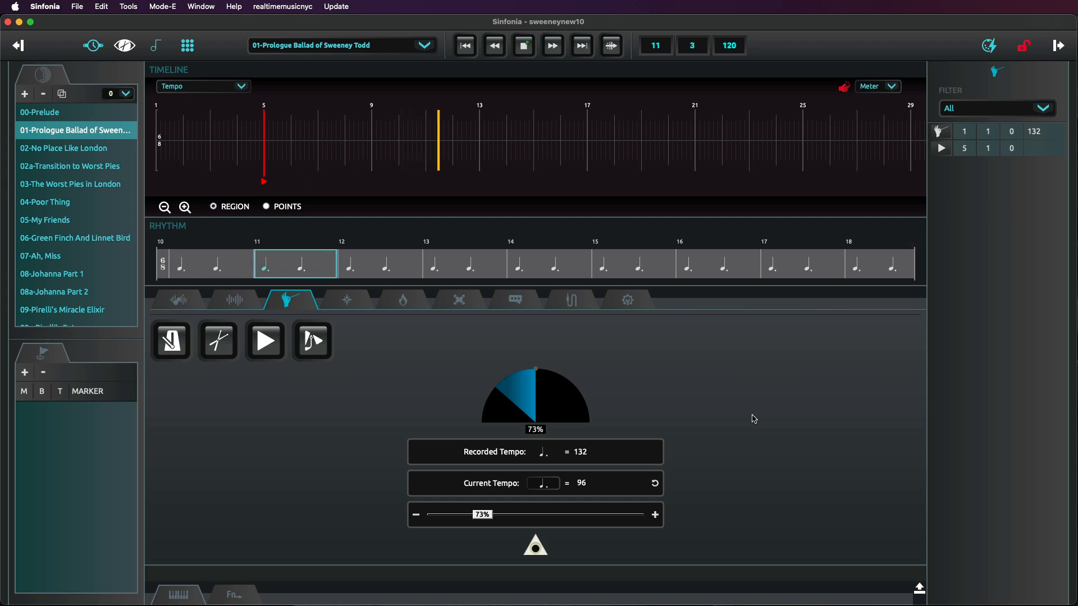
key("space")
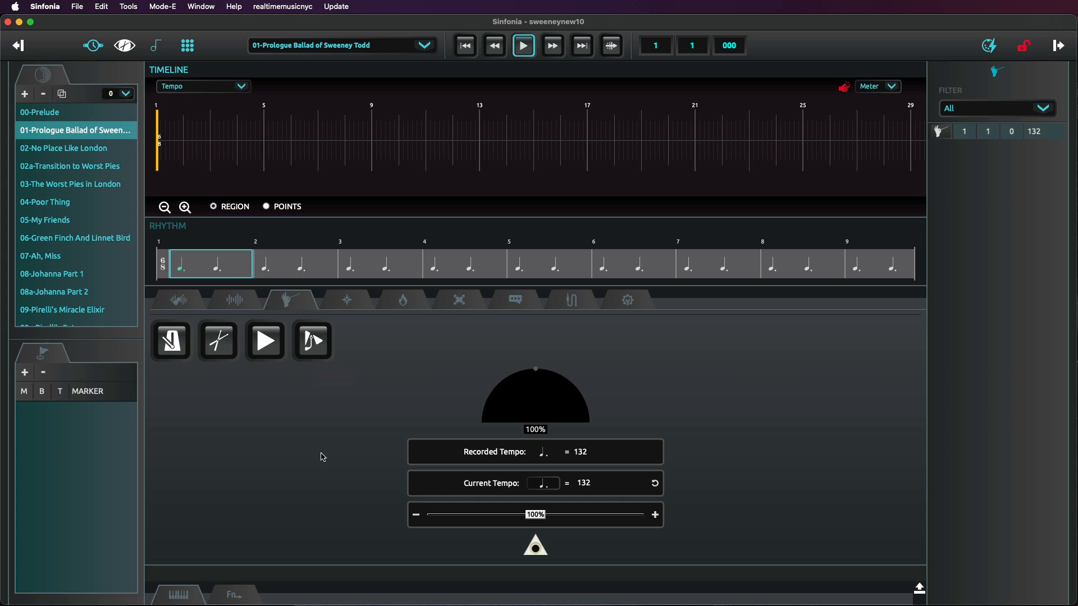
- Insert a GaTempo event at bar 5 and play the song from the start
left_click(264, 180)
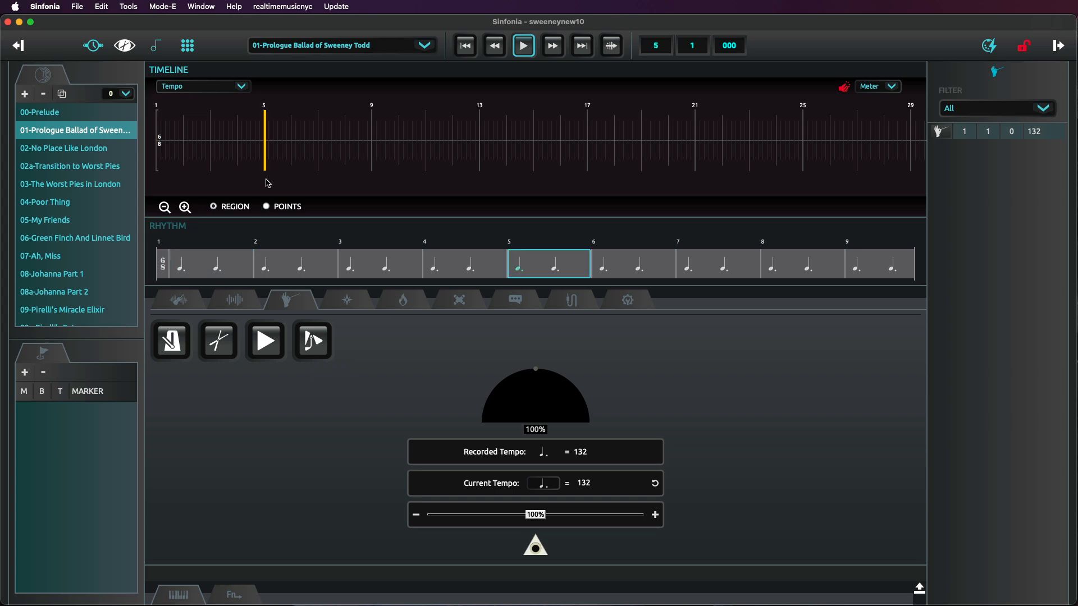
left_click(319, 351)
key("Home")
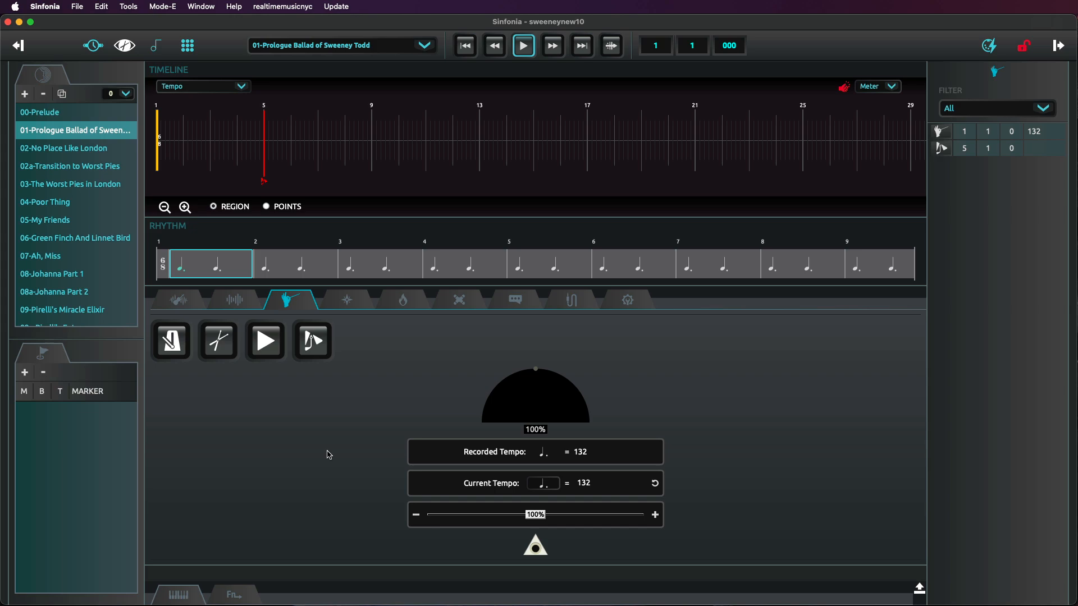
key("space")
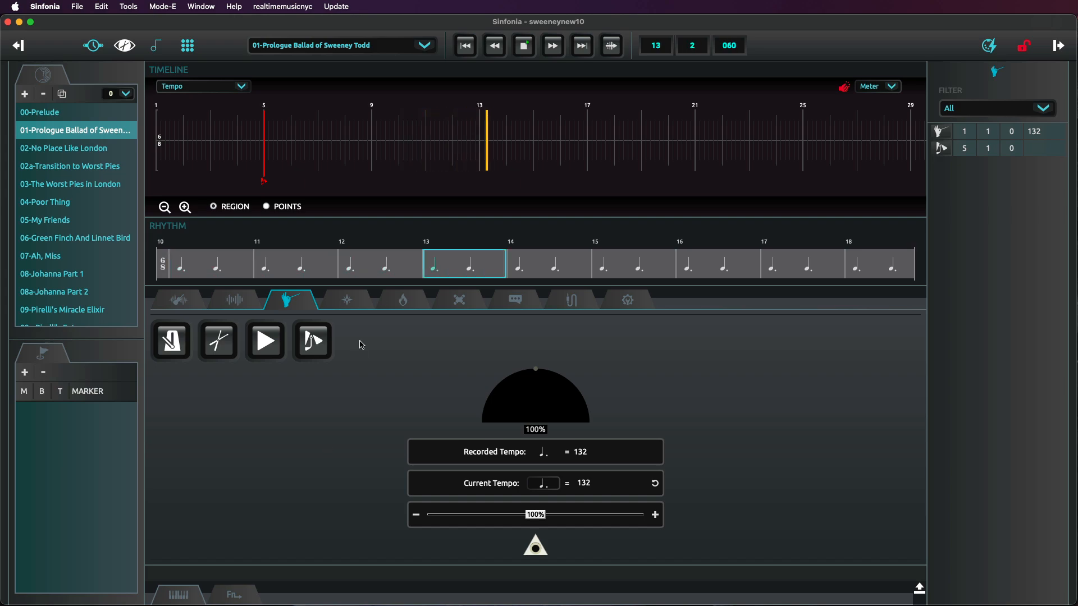
left_click(523, 45)
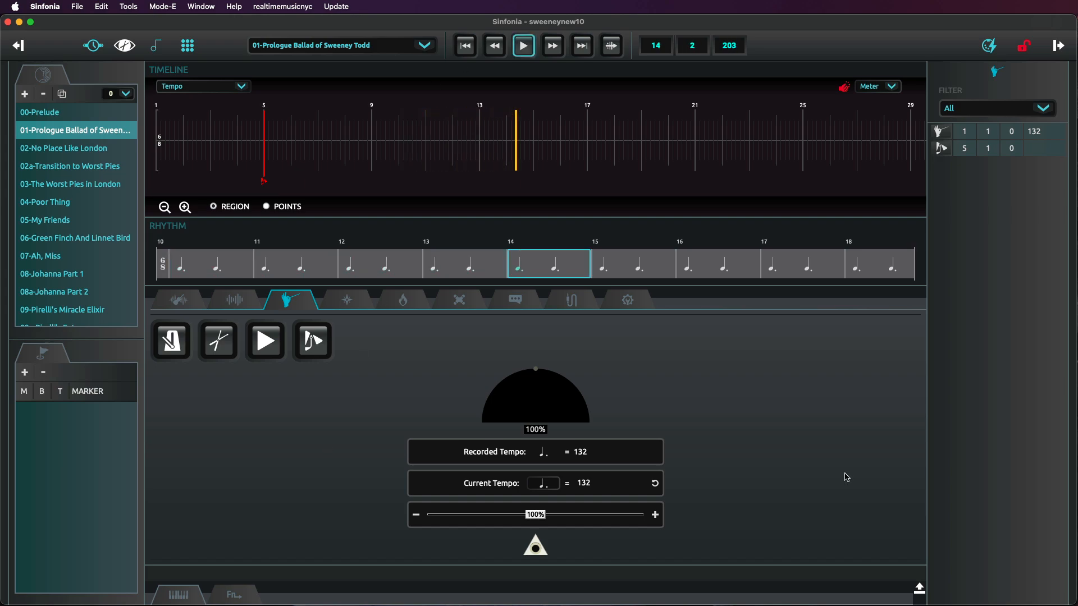